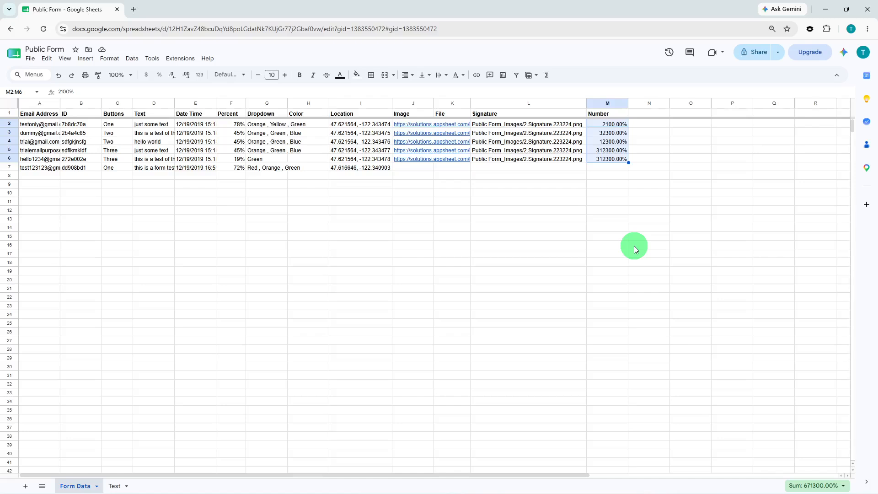
# - Format the Number column values in M2:M6 as currency with two decimal places
pyautogui.click(635, 247)
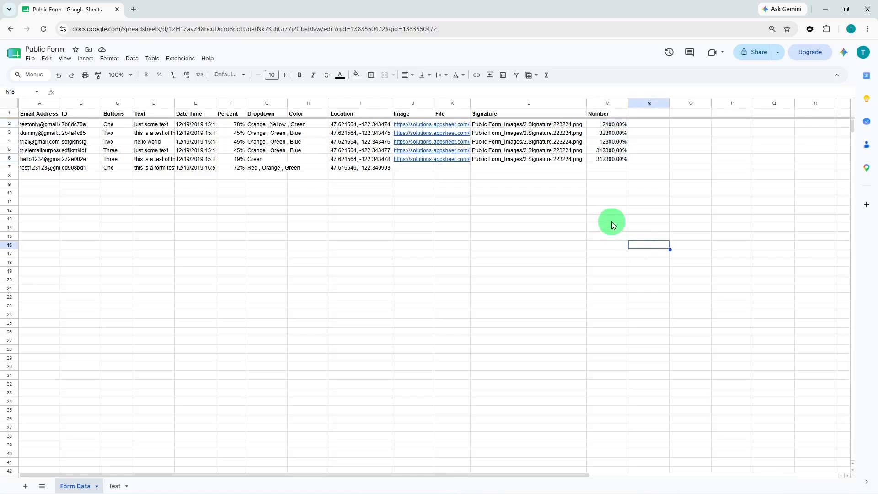
pyautogui.click(597, 124)
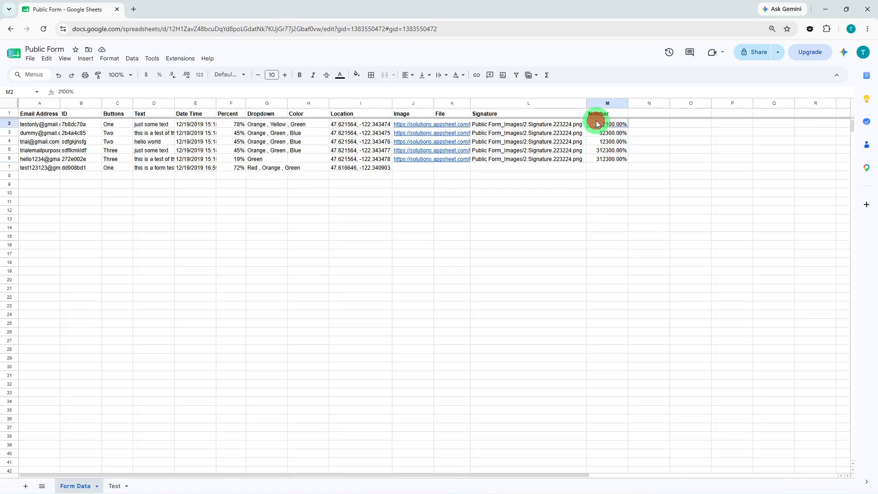
pyautogui.moveTo(596, 124); pyautogui.dragTo(598, 157)
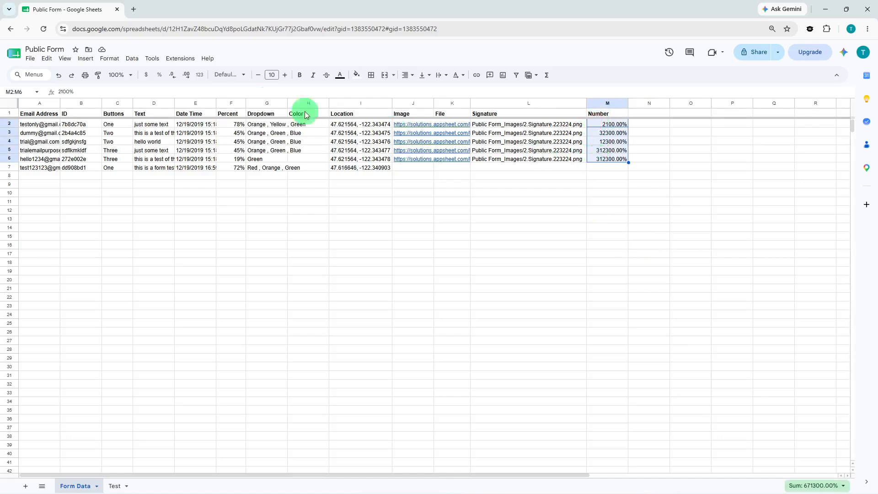
pyautogui.click(110, 57)
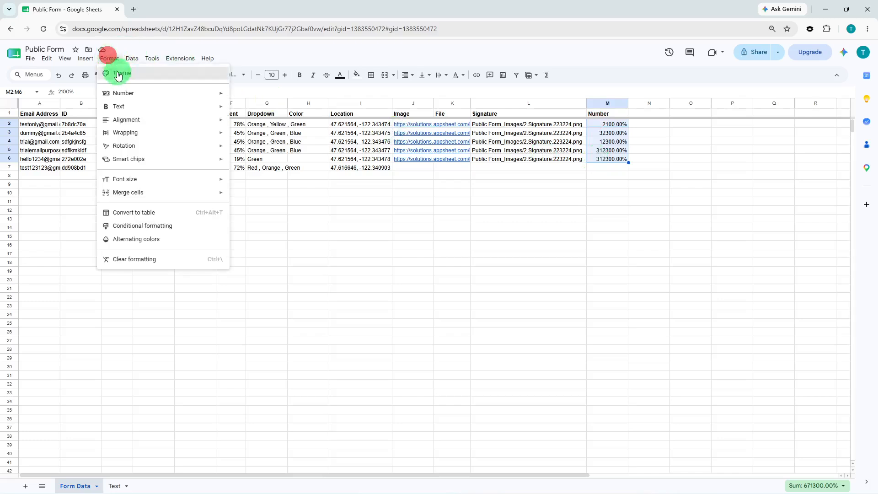
pyautogui.moveTo(118, 91)
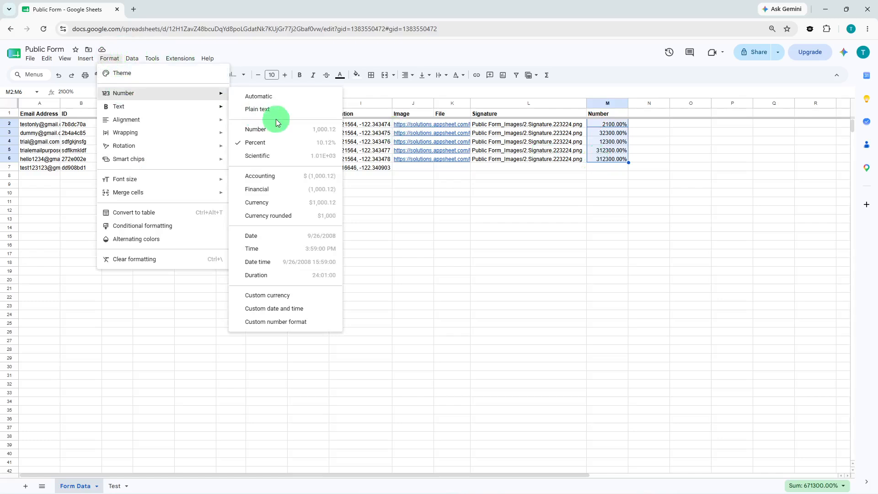
pyautogui.click(284, 210)
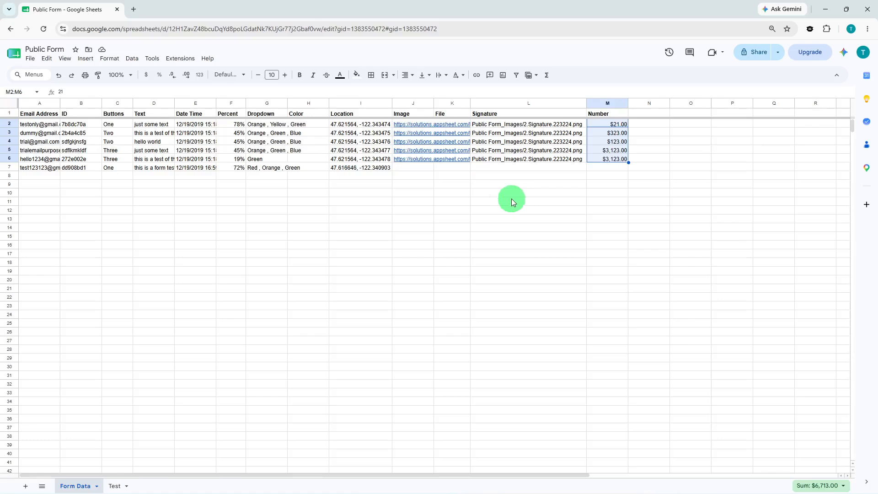
pyautogui.click(189, 81)
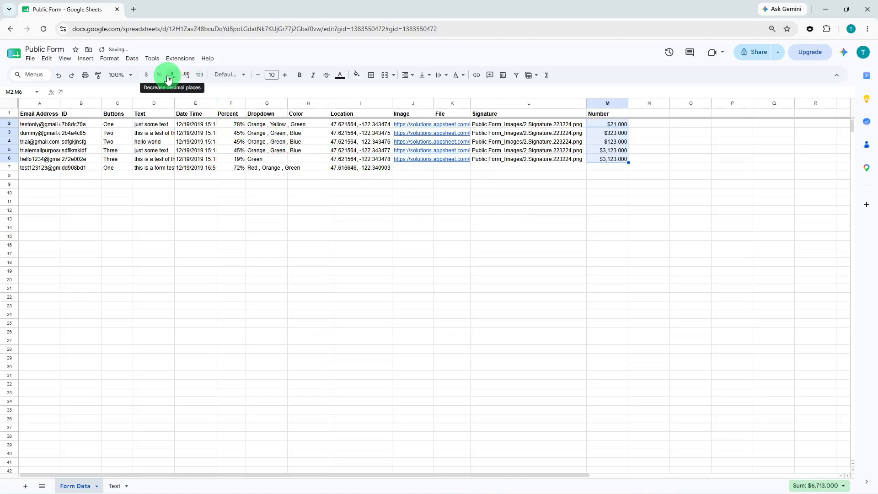
pyautogui.click(168, 79)
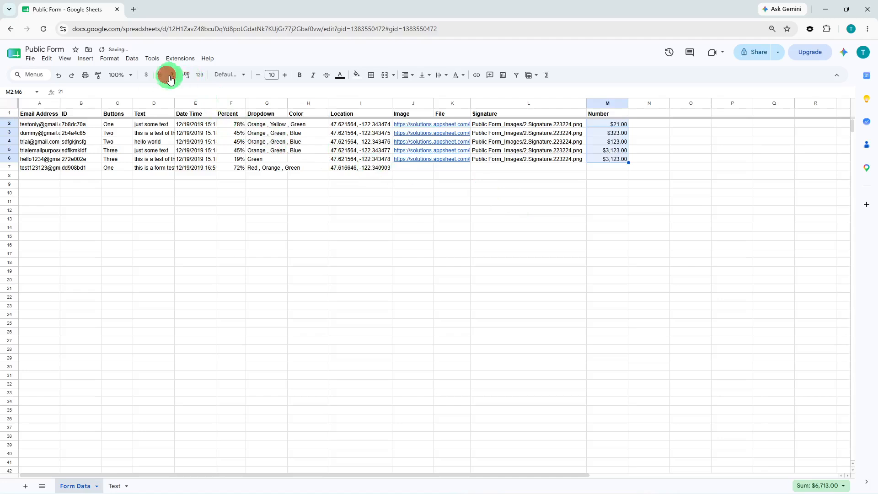
# - Enter 0.25 in cell M7 and format it as a percent
pyautogui.click(596, 168)
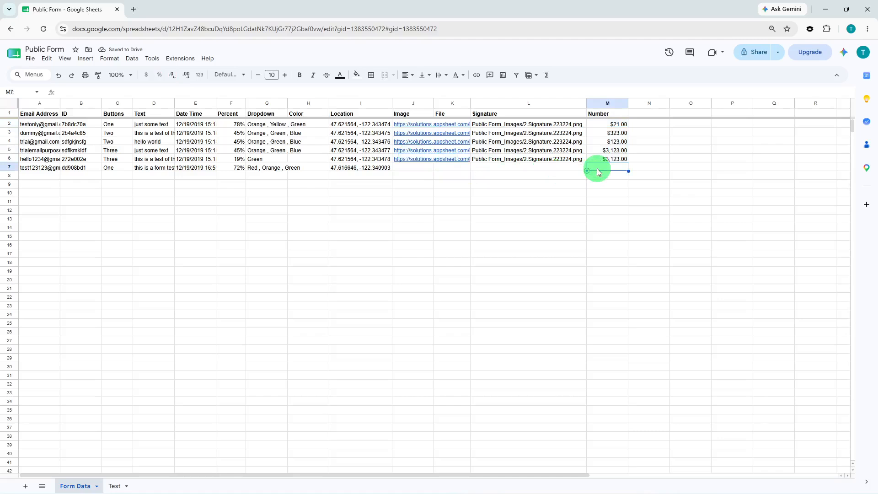
pyautogui.write('0.25')
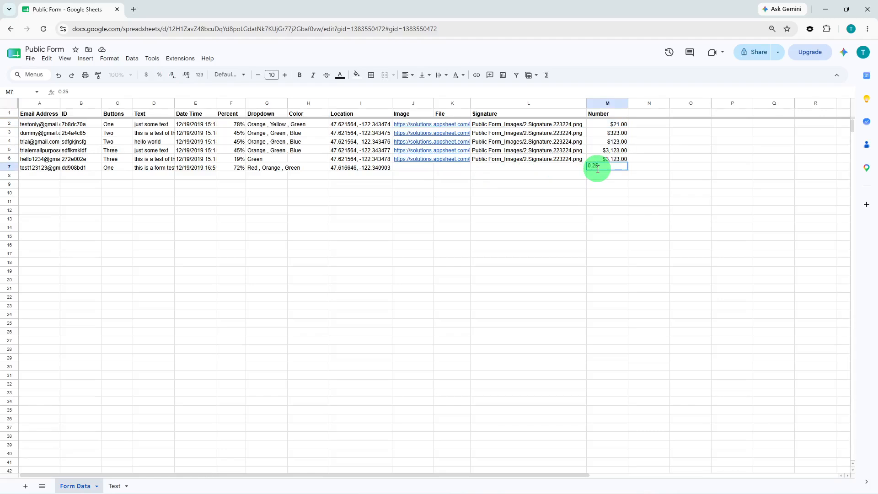
pyautogui.press('Return')
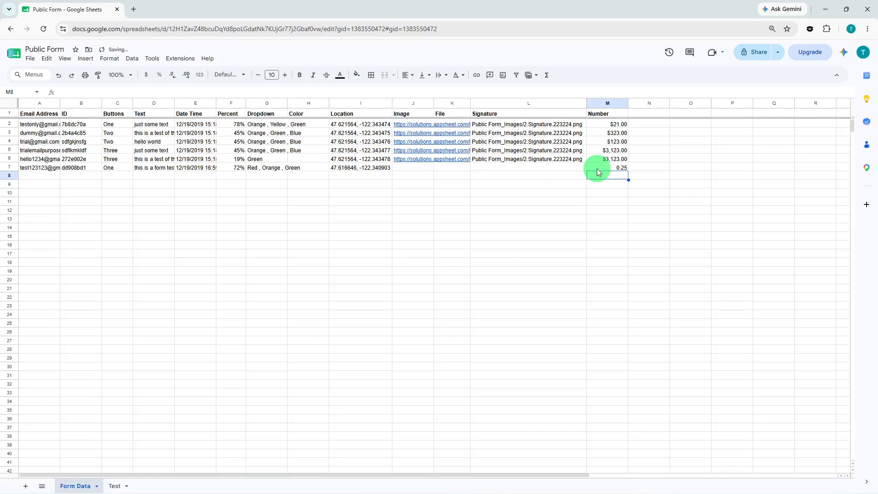
pyautogui.click(597, 168)
pyautogui.click(109, 59)
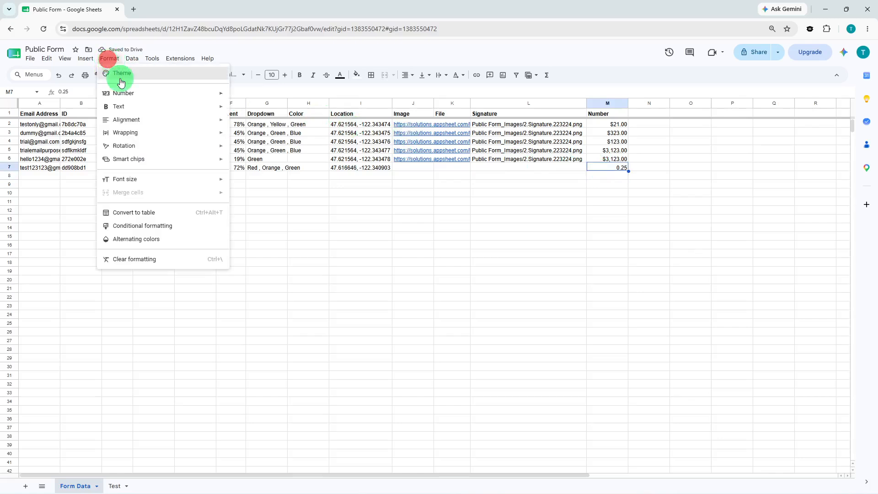
pyautogui.moveTo(121, 91)
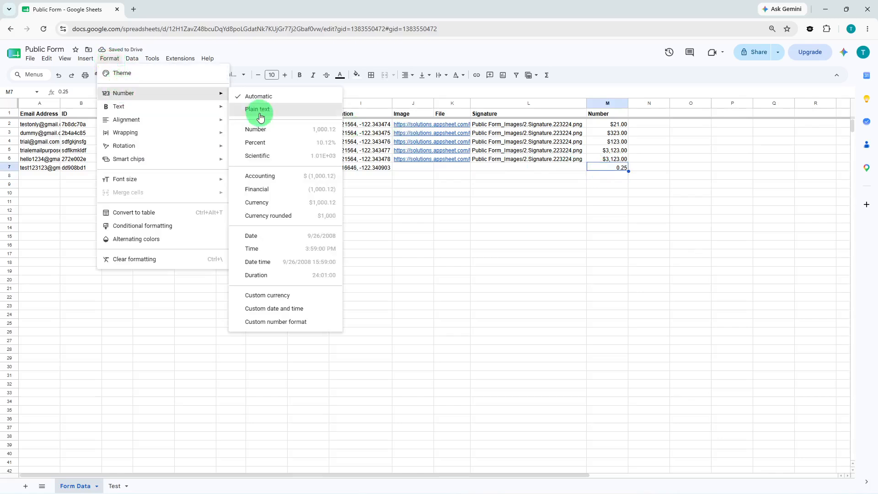
pyautogui.click(262, 141)
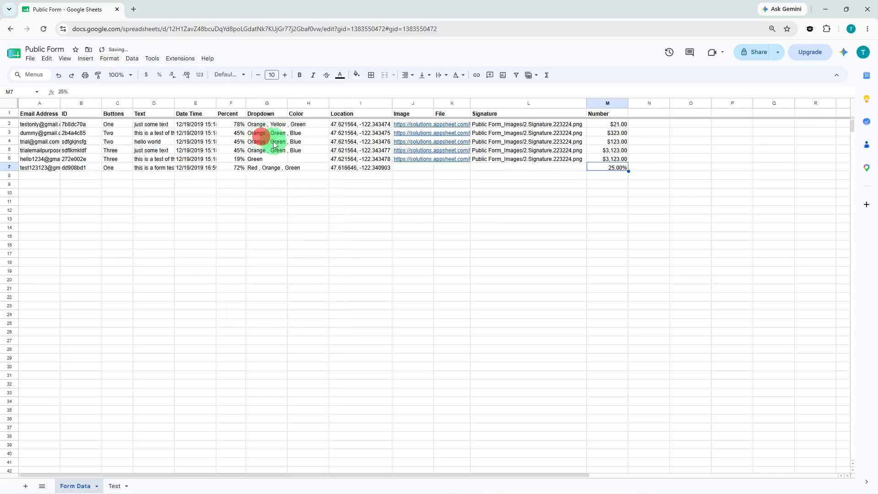
pyautogui.click(514, 219)
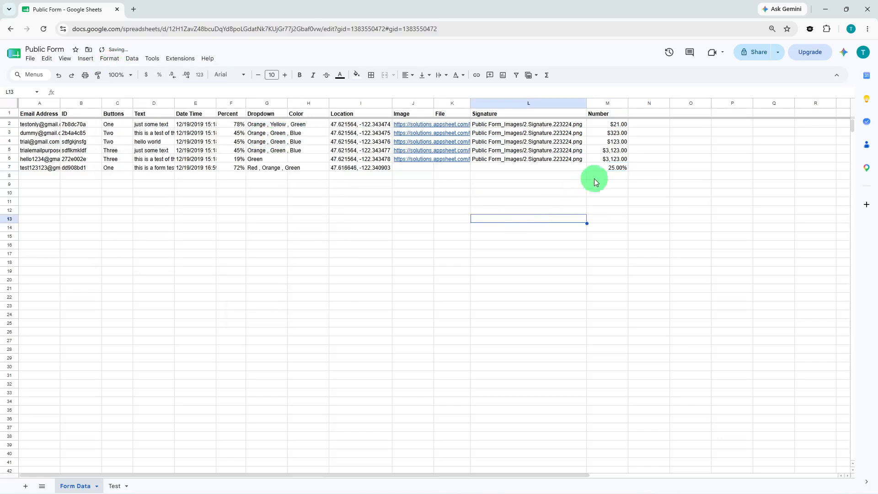
pyautogui.click(603, 167)
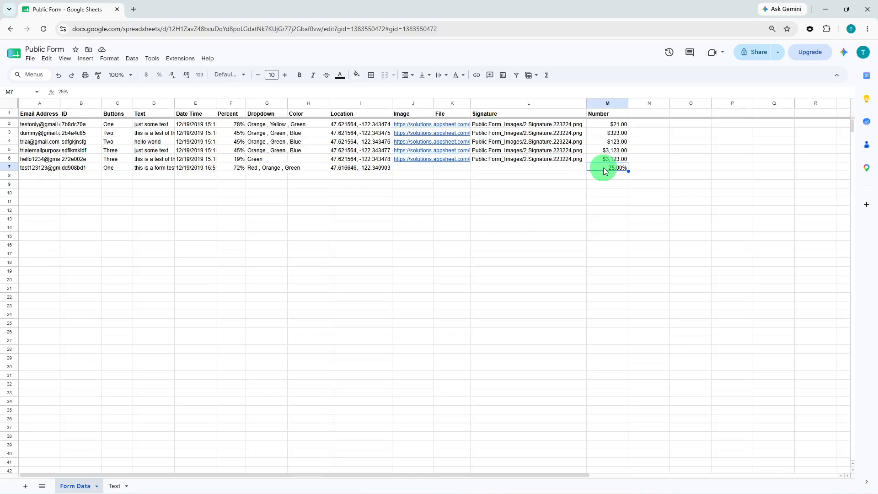
pyautogui.click(604, 175)
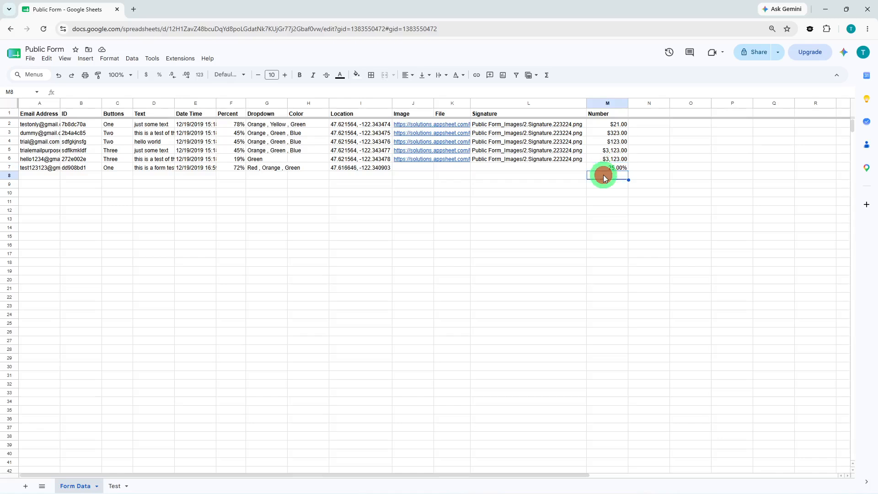
pyautogui.write('300000000000')
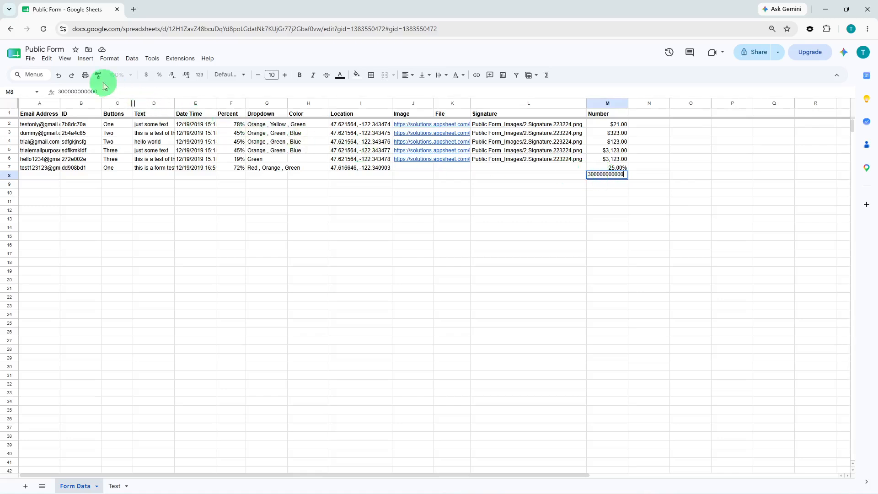
pyautogui.click(108, 57)
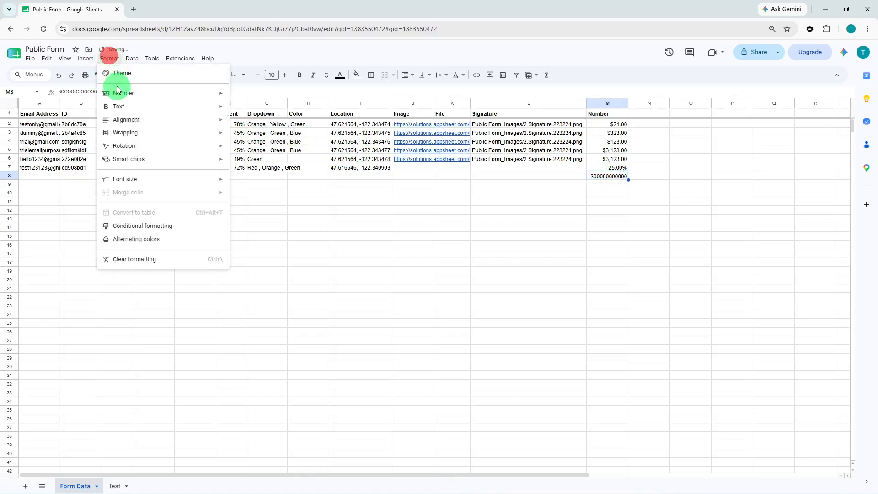
pyautogui.moveTo(192, 93)
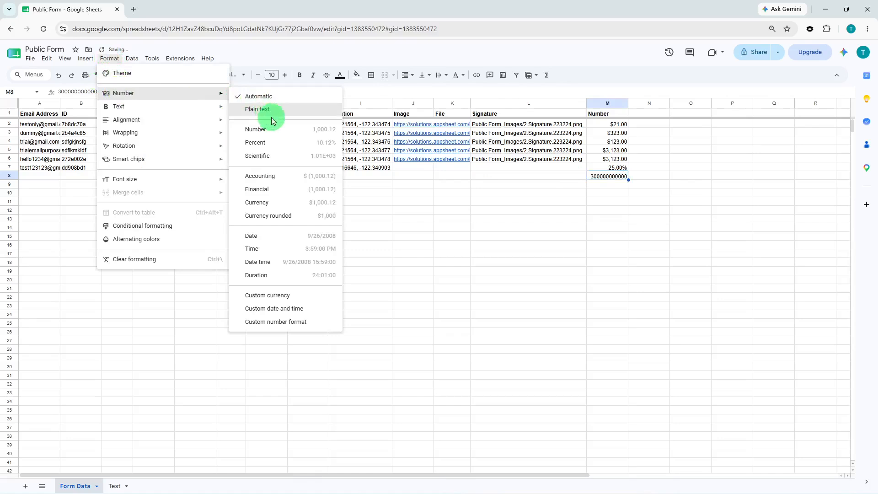
pyautogui.click(266, 156)
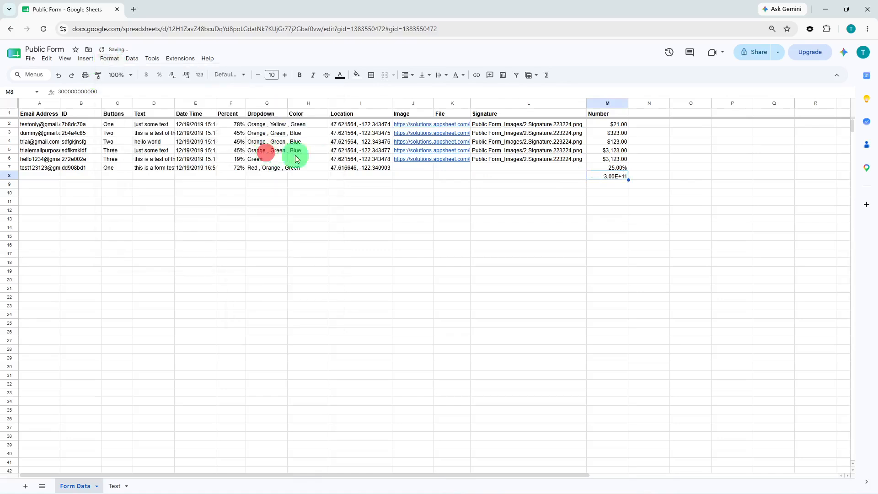
# - Enter 0.0000234 in cell M9 and apply the Scientific number format
pyautogui.click(594, 188)
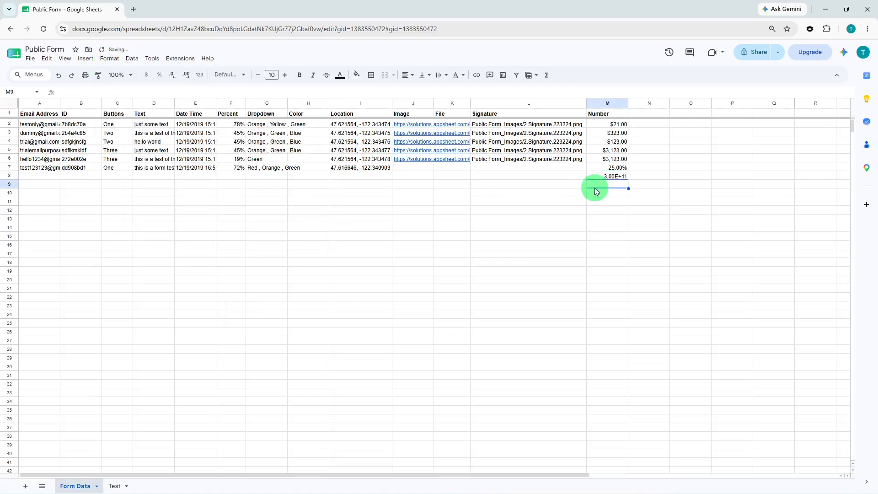
pyautogui.write('0')
pyautogui.write('.0000234')
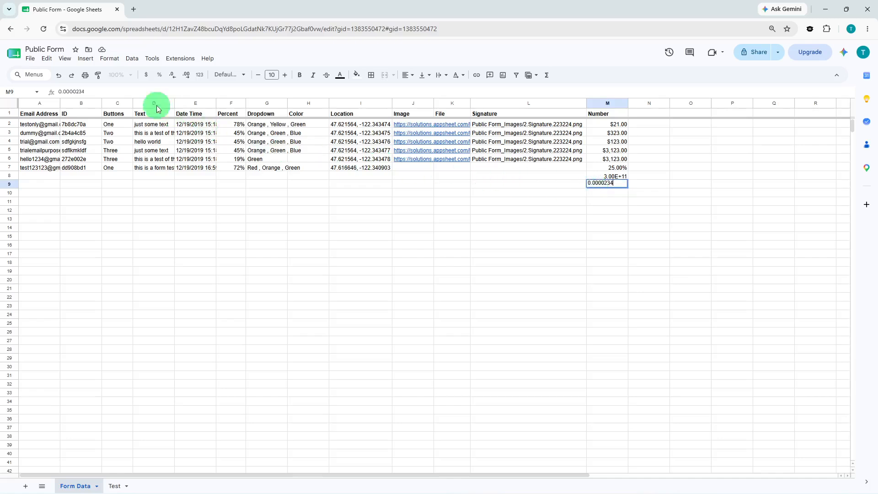
pyautogui.click(111, 63)
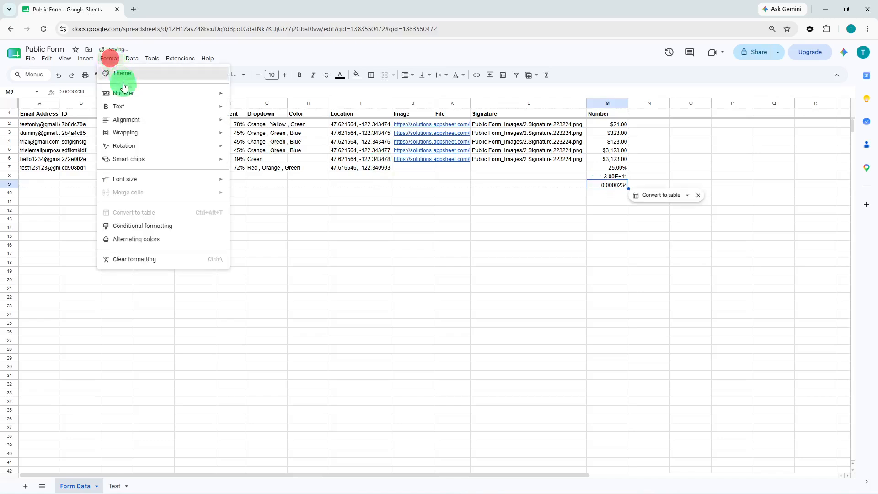
pyautogui.moveTo(146, 95)
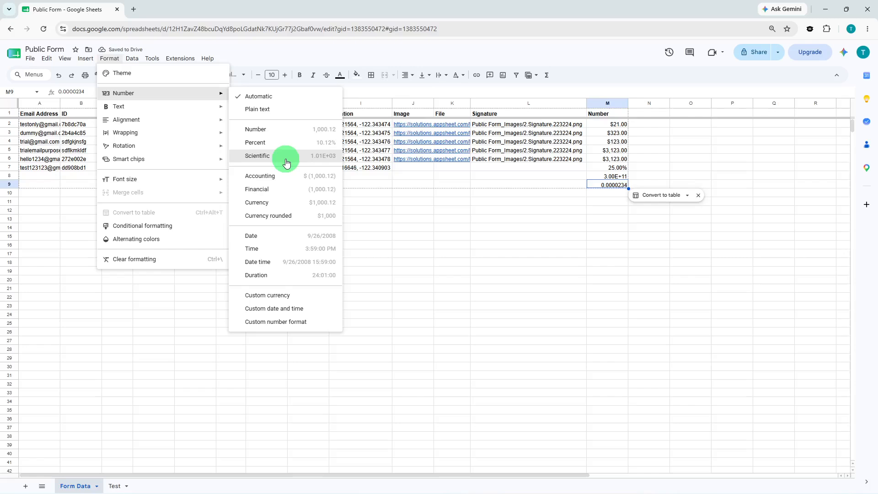
pyautogui.click(286, 159)
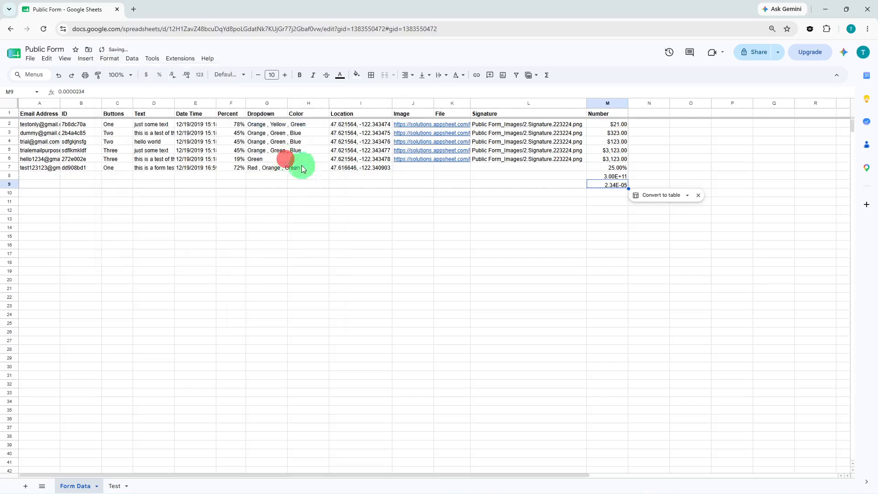
pyautogui.click(619, 209)
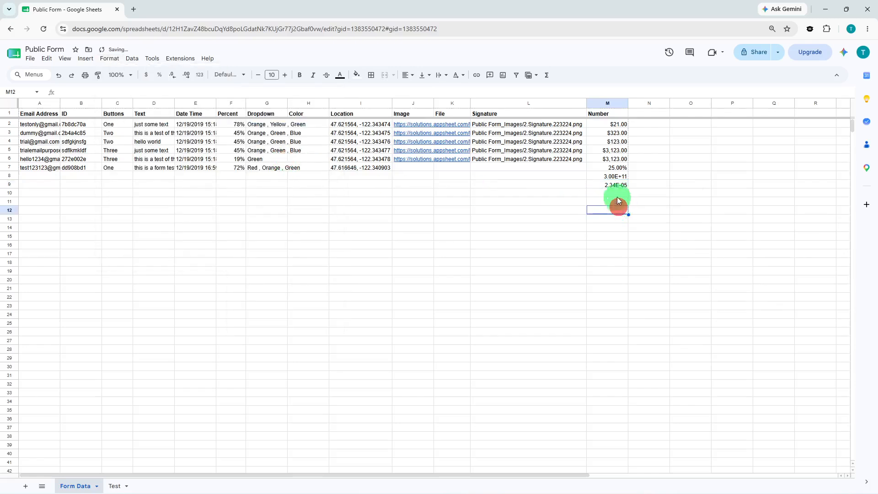
# - Enter a string of zeros in cell M10 and apply the US Dollar custom currency format with two decimals
pyautogui.click(618, 193)
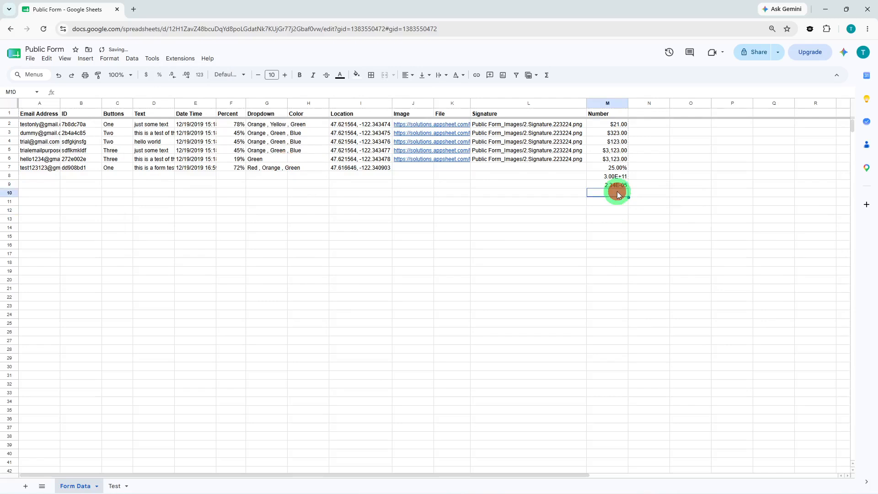
pyautogui.write('00')
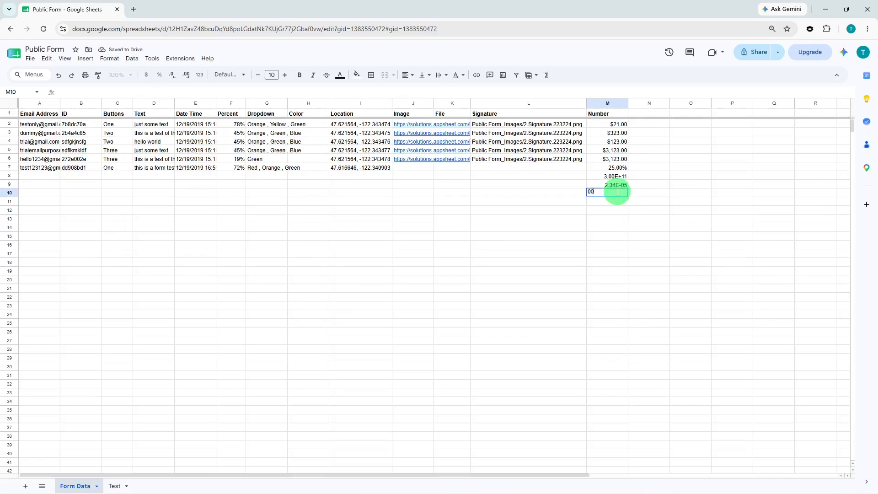
pyautogui.write('0000000000')
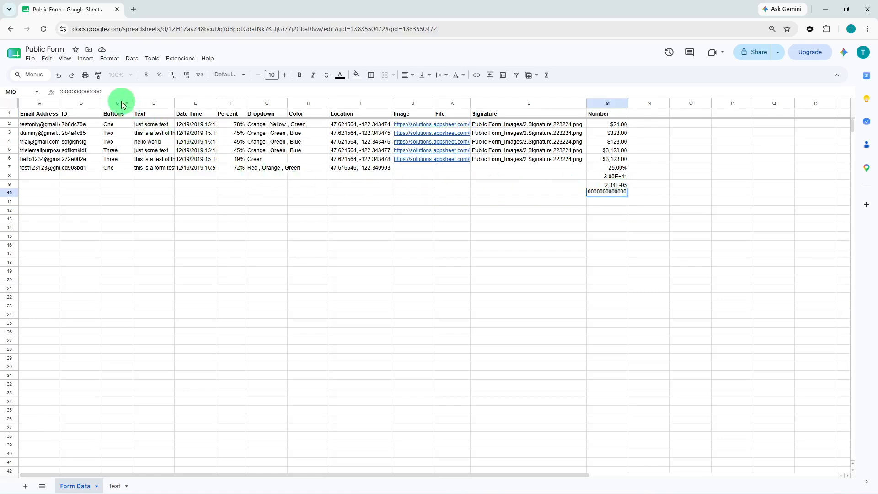
pyautogui.click(109, 58)
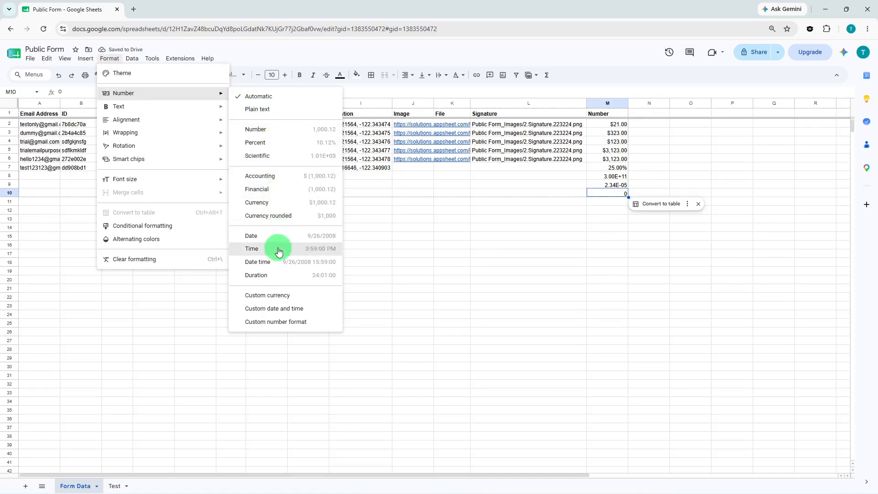
pyautogui.click(277, 294)
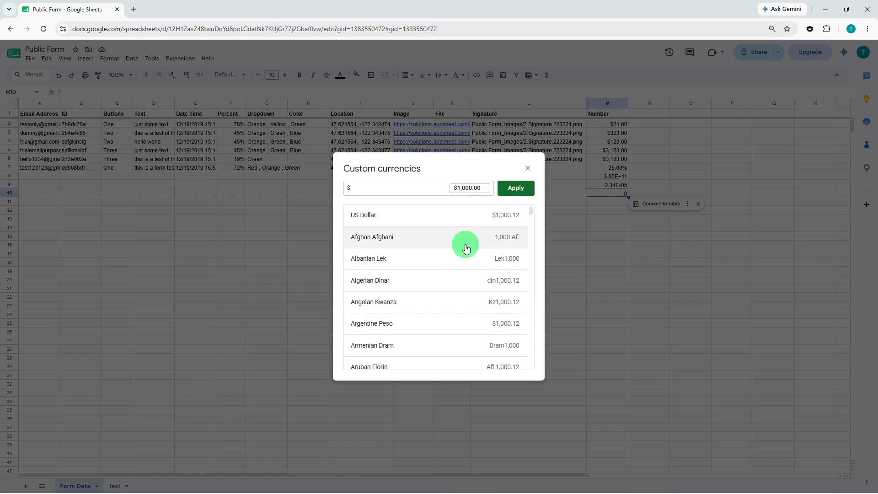
pyautogui.click(470, 221)
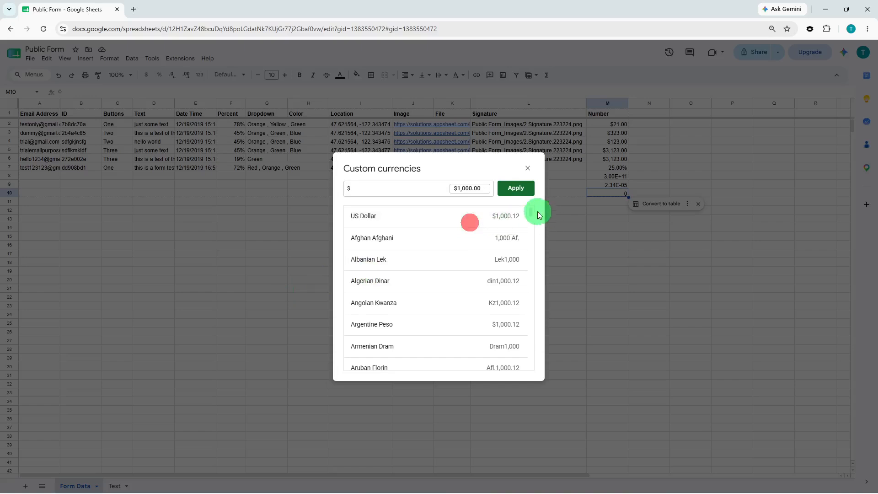
pyautogui.click(515, 194)
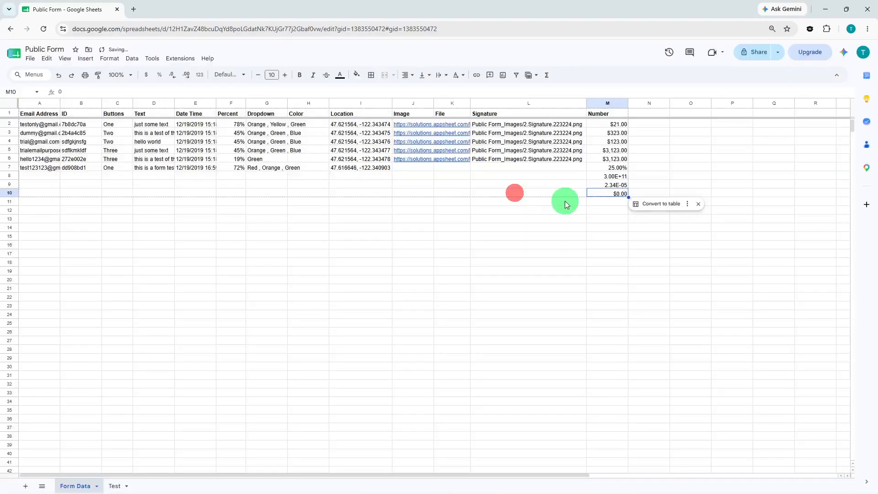
pyautogui.click(564, 201)
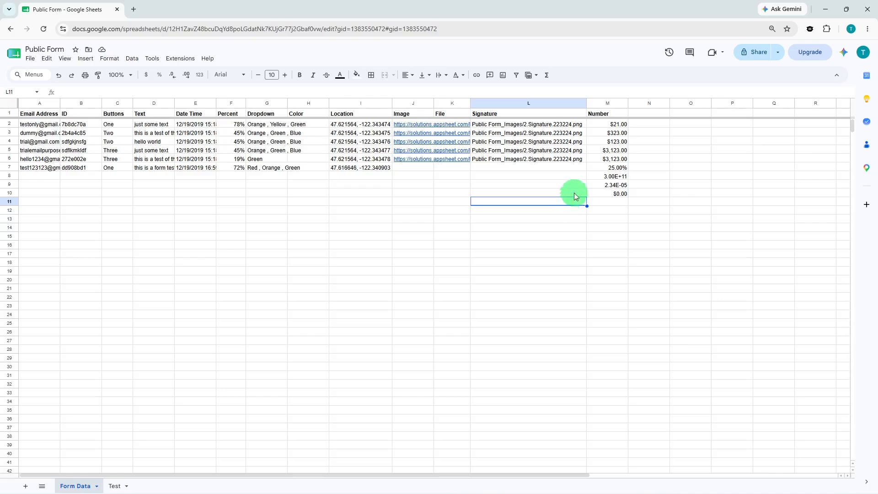
# - Increase the decimal places of M2:M10 by one and reduce them back to two
pyautogui.moveTo(613, 128); pyautogui.dragTo(620, 193)
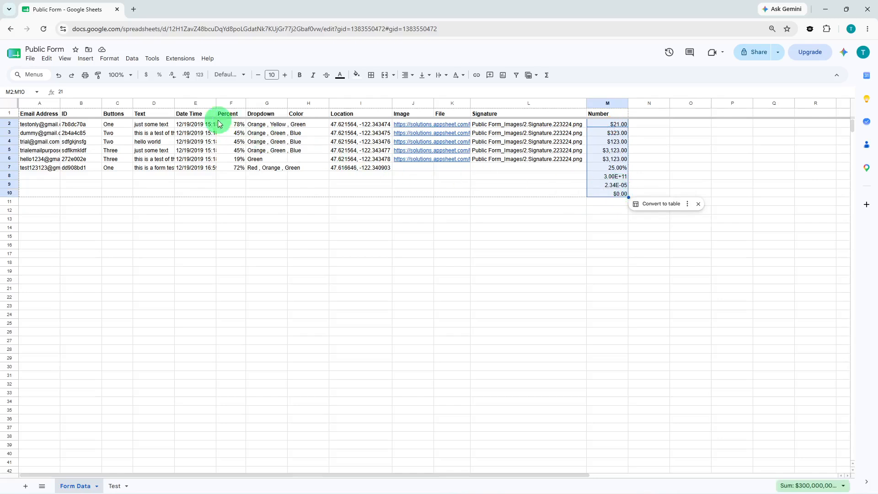
pyautogui.click(184, 80)
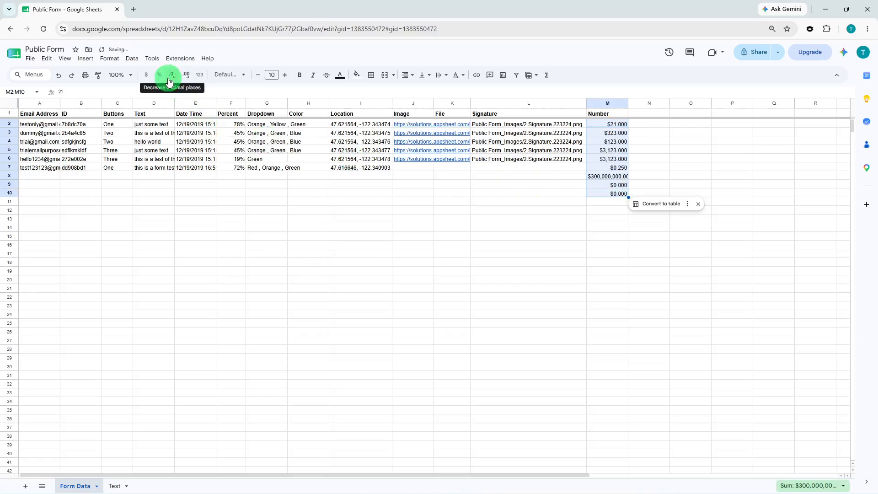
pyautogui.click(170, 81)
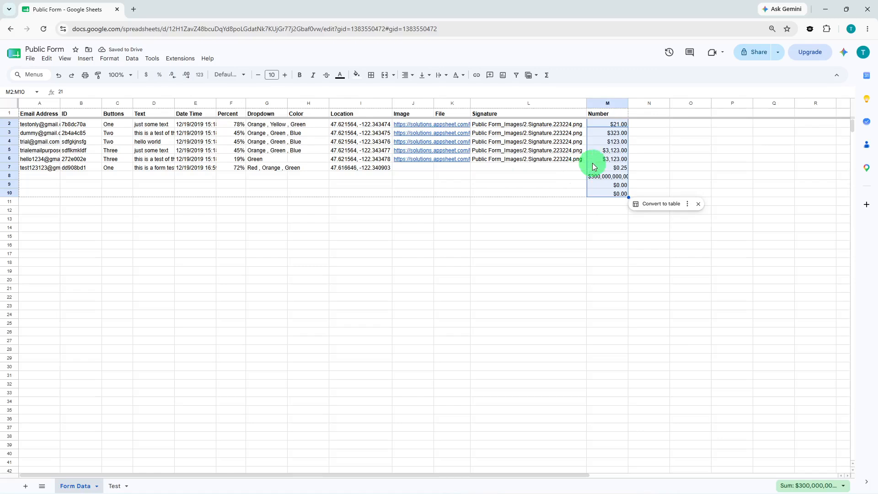
pyautogui.click(546, 77)
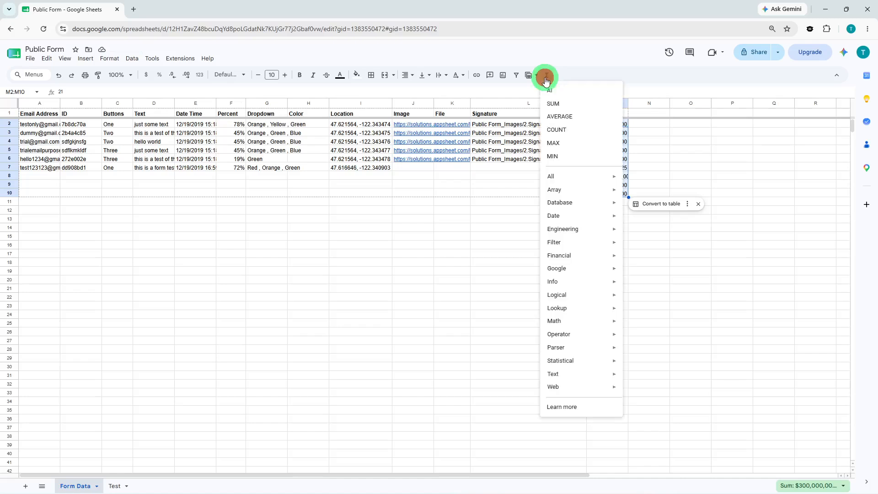
pyautogui.click(641, 149)
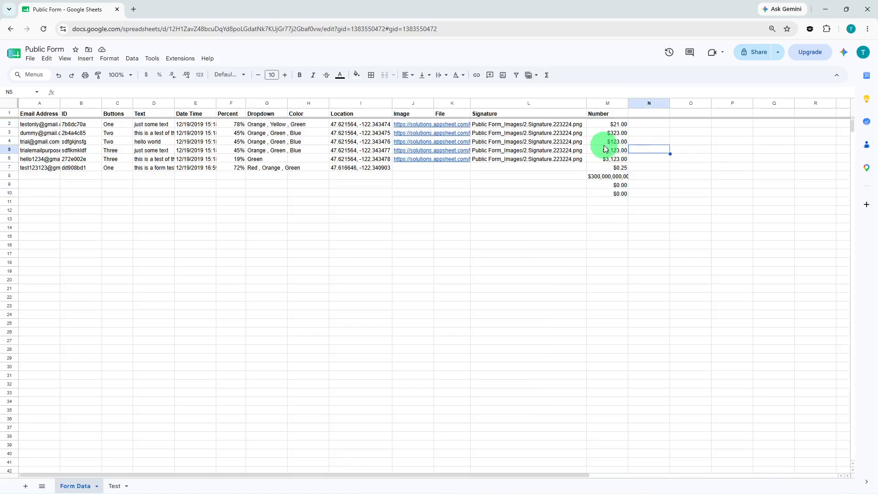